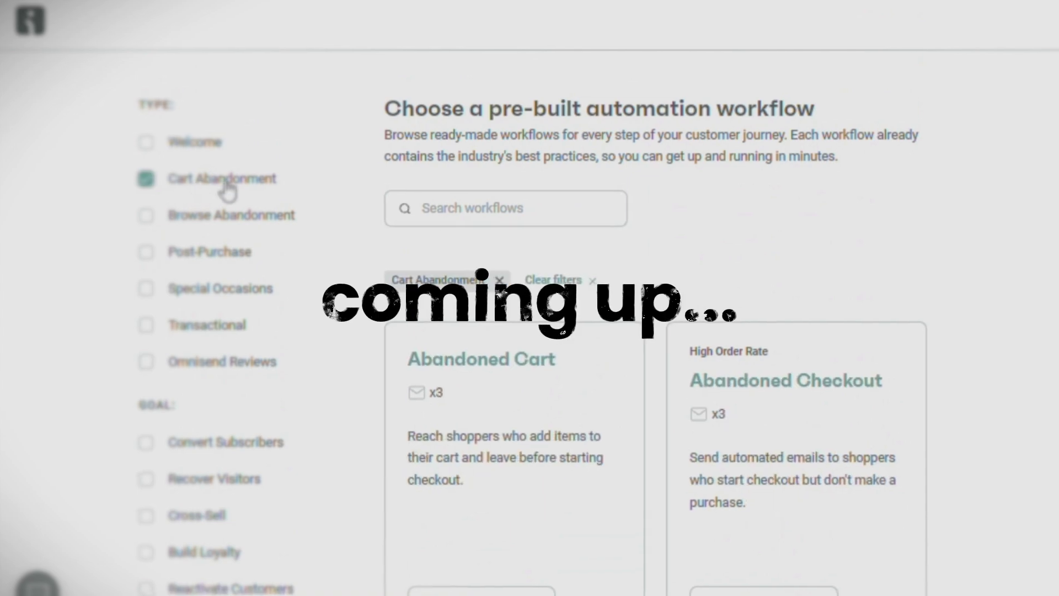
Start signing up for a free Omnisend account from its homepage.
{"action": "scroll", "coordinate": [568, 224], "scroll_direction": "down", "scroll_amount": 3}
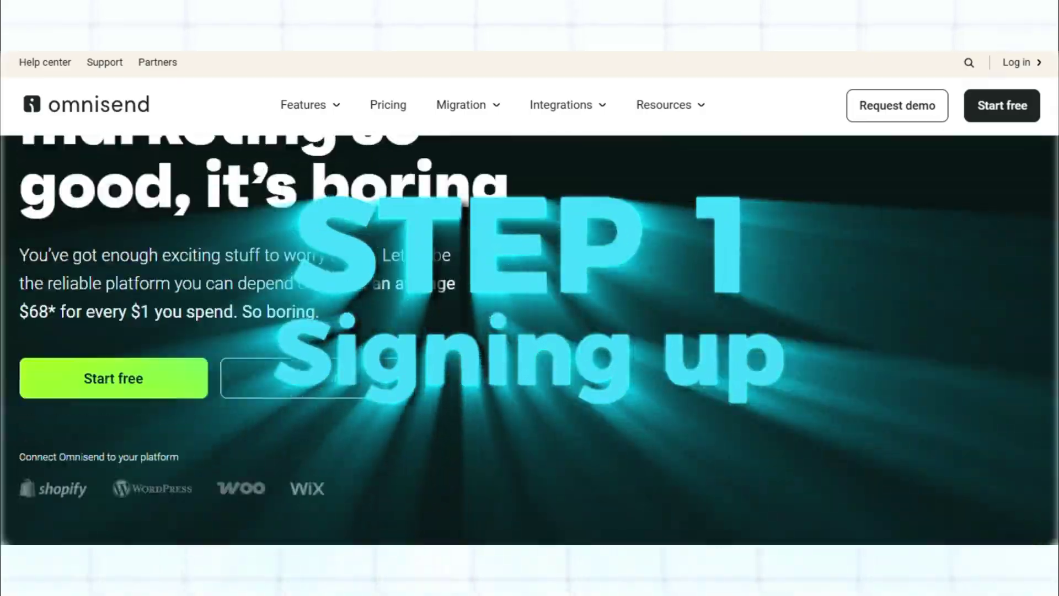
{"action": "scroll", "coordinate": [530, 331], "scroll_direction": "up", "scroll_amount": 3}
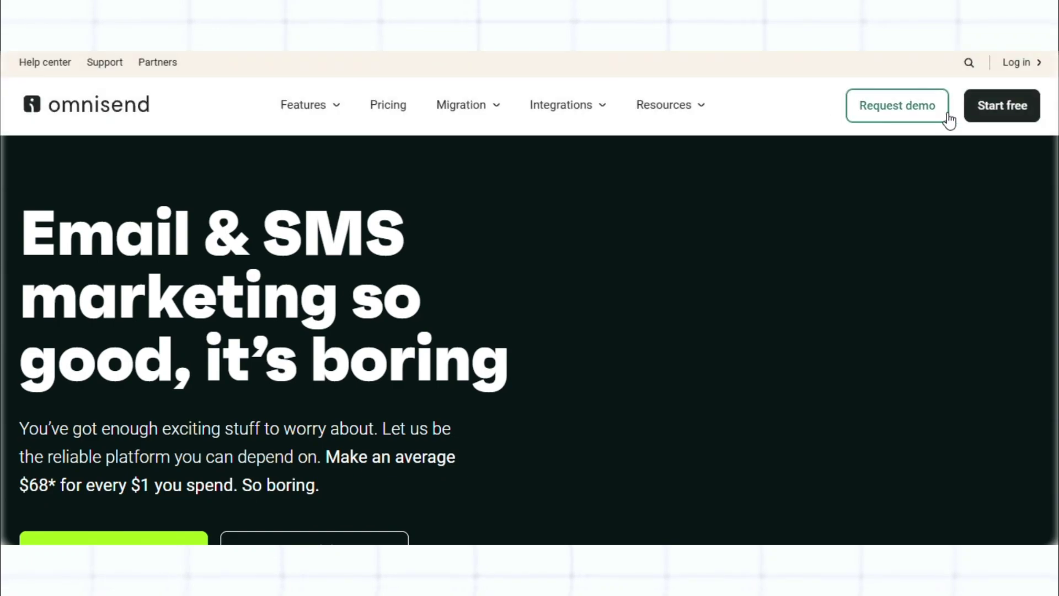
{"action": "left_click", "coordinate": [996, 117]}
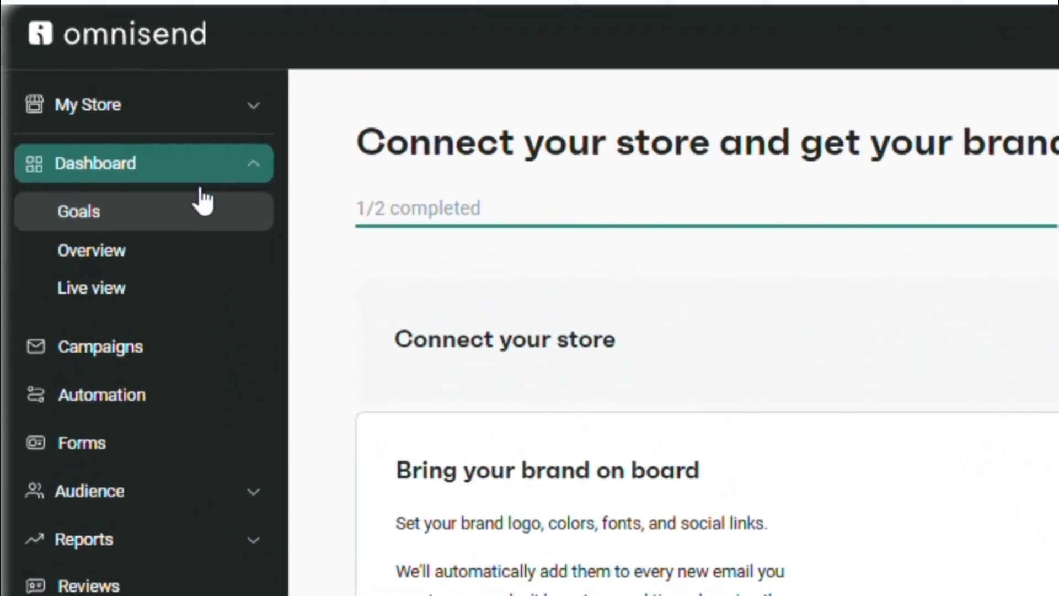
Start a new automation workflow and filter the pre-built workflows by the Cart Abandonment type.
{"action": "left_click", "coordinate": [118, 315]}
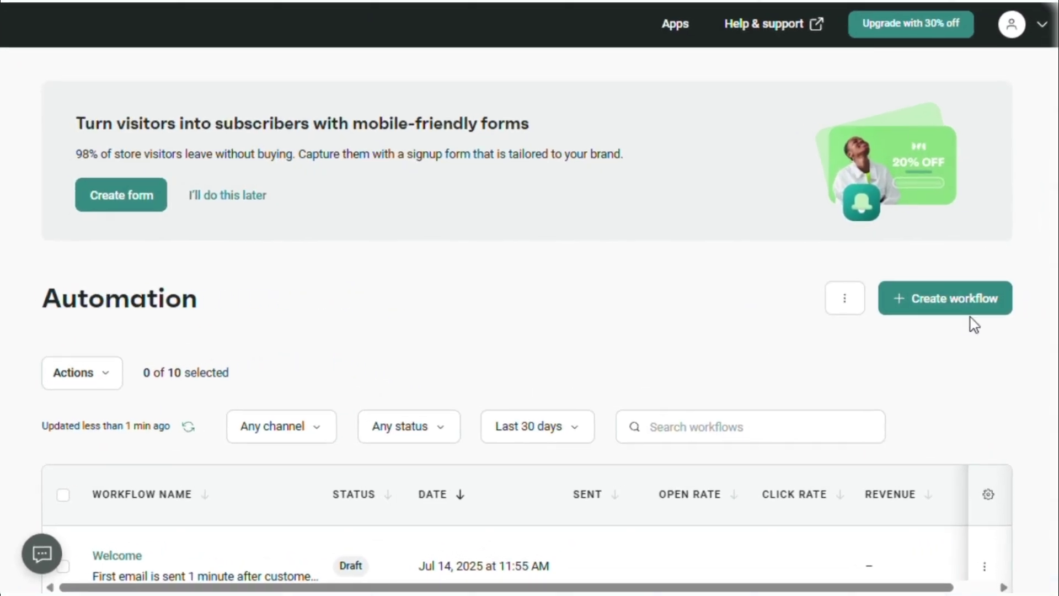
{"action": "left_click", "coordinate": [910, 302]}
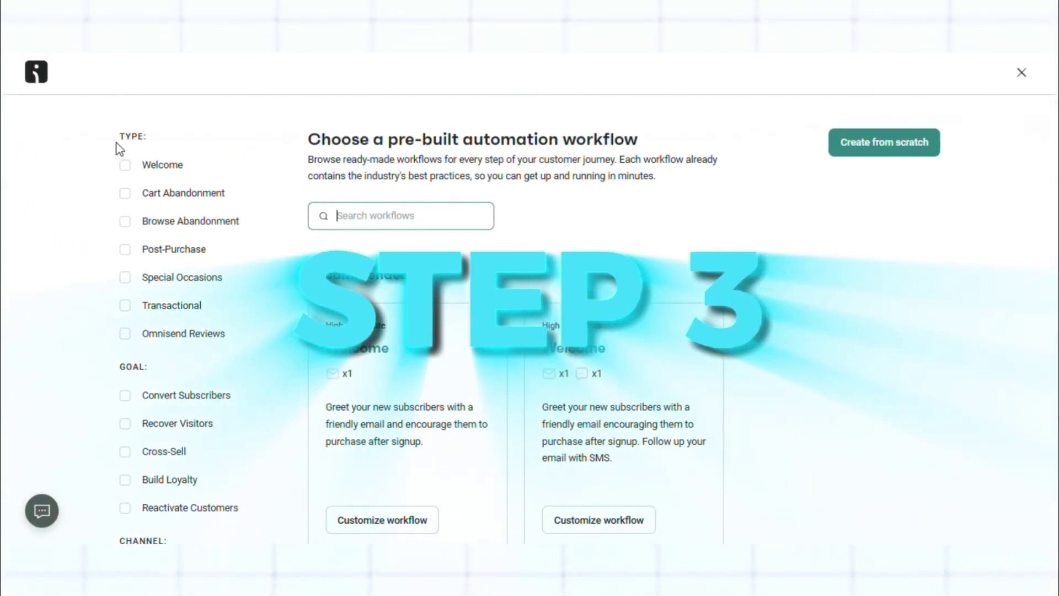
{"action": "scroll", "coordinate": [92, 417], "scroll_direction": "down", "scroll_amount": 3}
{"action": "scroll", "coordinate": [93, 422], "scroll_direction": "up", "scroll_amount": 3}
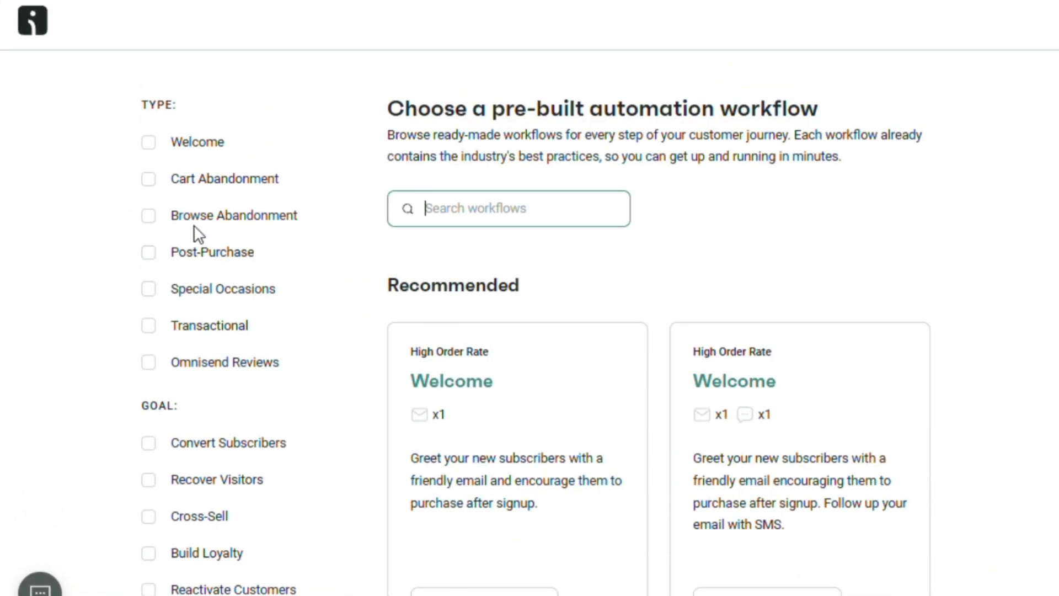
{"action": "left_click", "coordinate": [202, 183]}
{"action": "scroll", "coordinate": [555, 359], "scroll_direction": "down", "scroll_amount": 3}
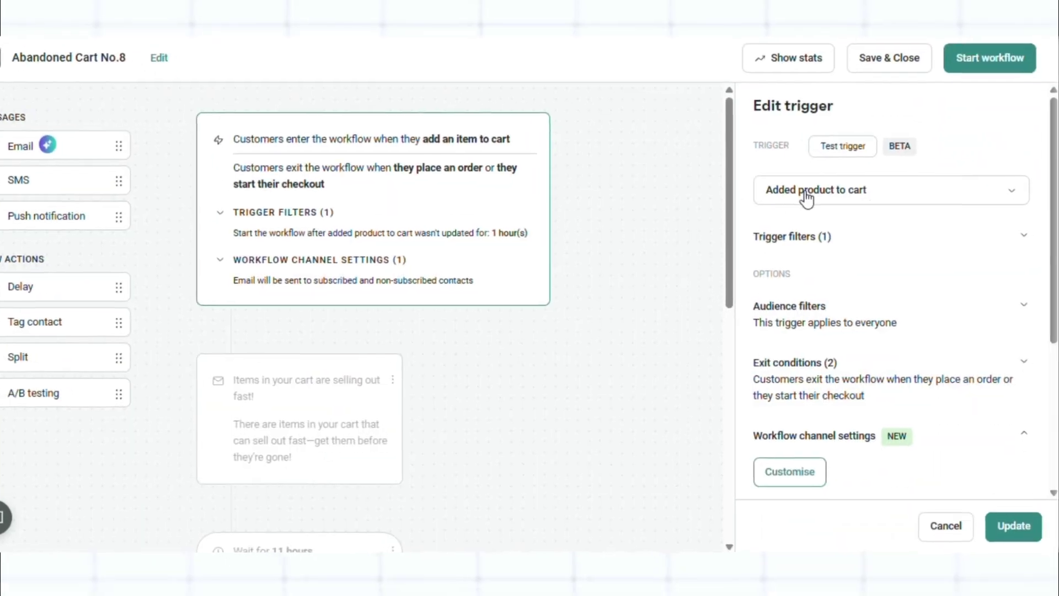
Disable the trigger inactivity time in the trigger filters of the abandoned cart workflow.
{"action": "left_click", "coordinate": [800, 237]}
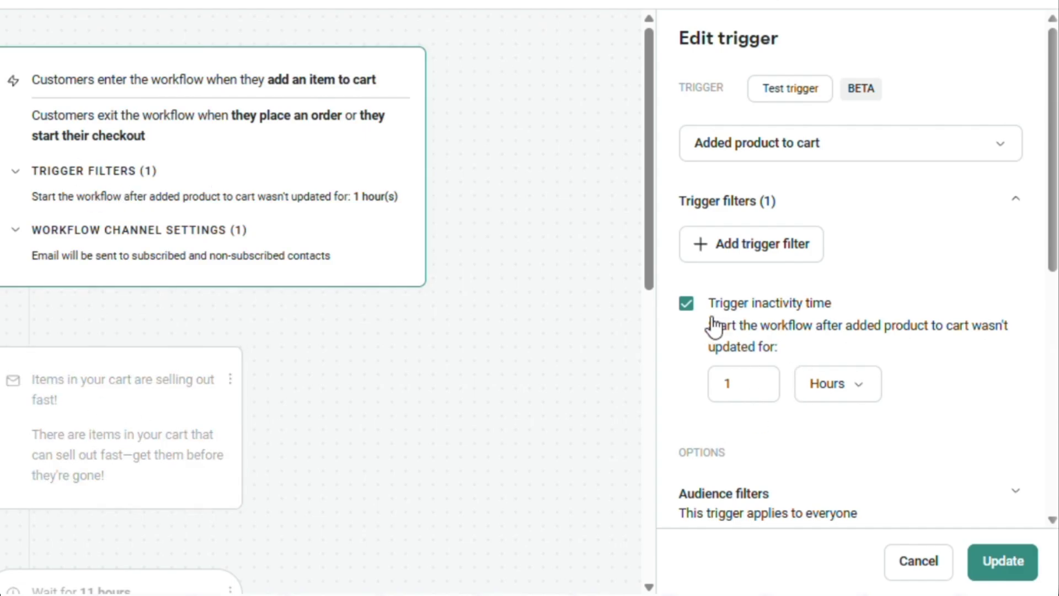
{"action": "left_click", "coordinate": [686, 303]}
{"action": "left_click", "coordinate": [574, 324]}
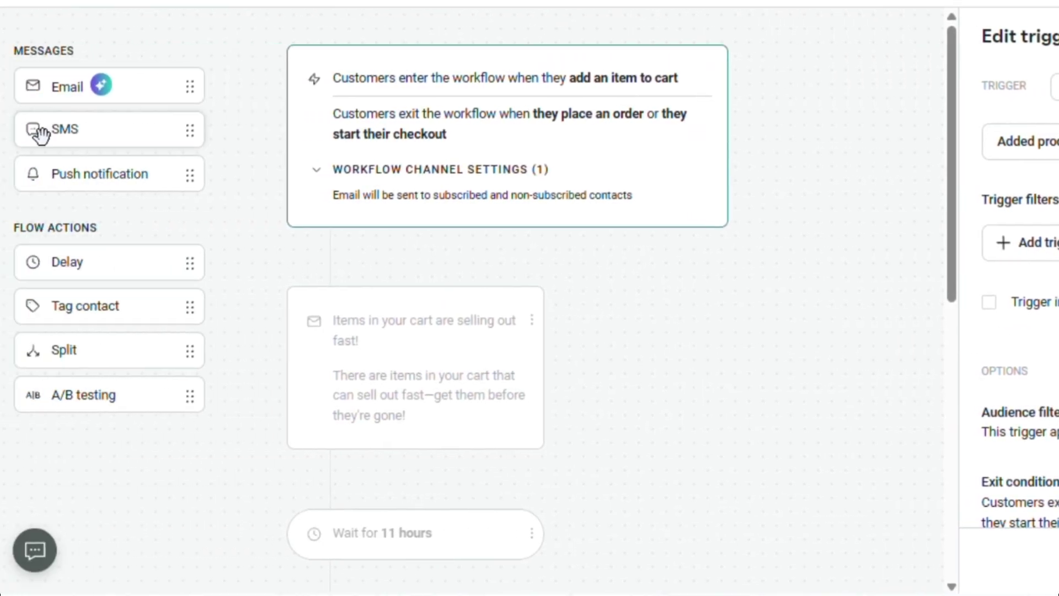
Add a delay of 1 hour between the trigger and the first abandoned cart email.
{"action": "left_click_drag", "start_coordinate": [63, 265], "coordinate": [362, 274]}
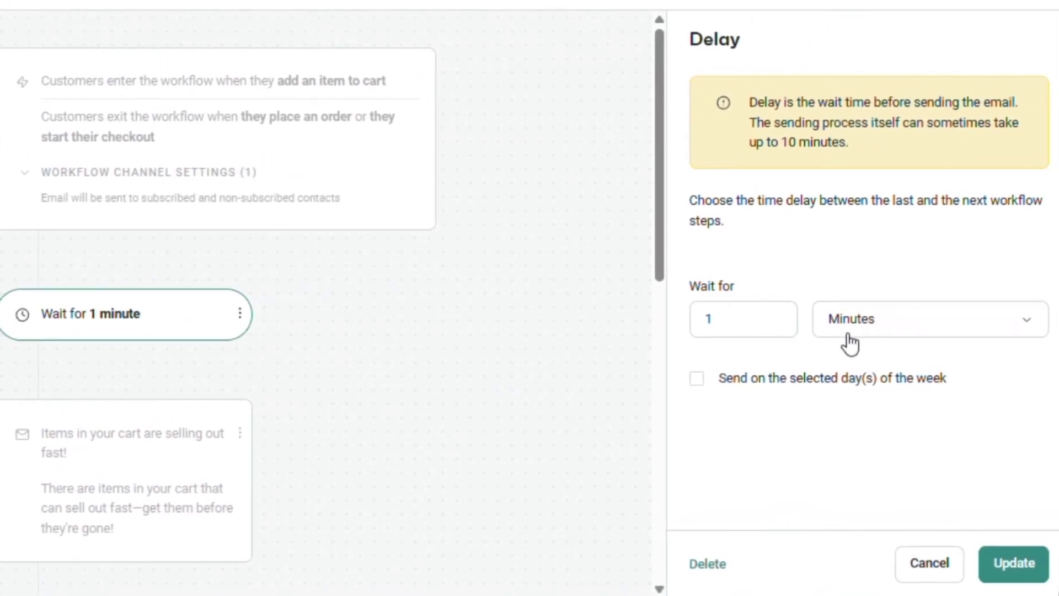
{"action": "left_click", "coordinate": [850, 326]}
{"action": "left_click", "coordinate": [853, 375]}
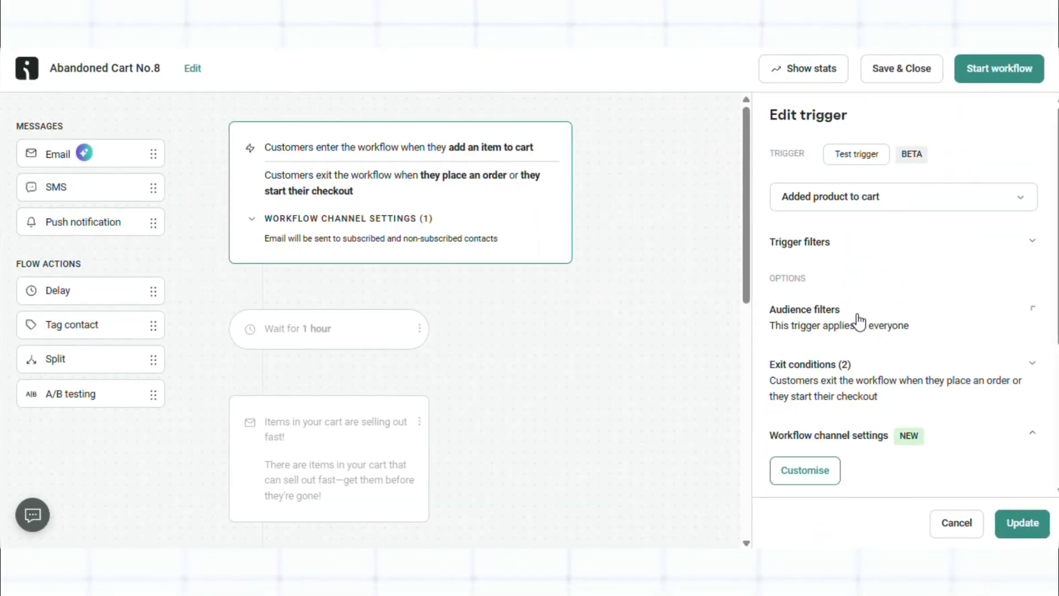
Review the exit conditions of the abandoned cart workflow's trigger.
{"action": "left_click", "coordinate": [800, 364]}
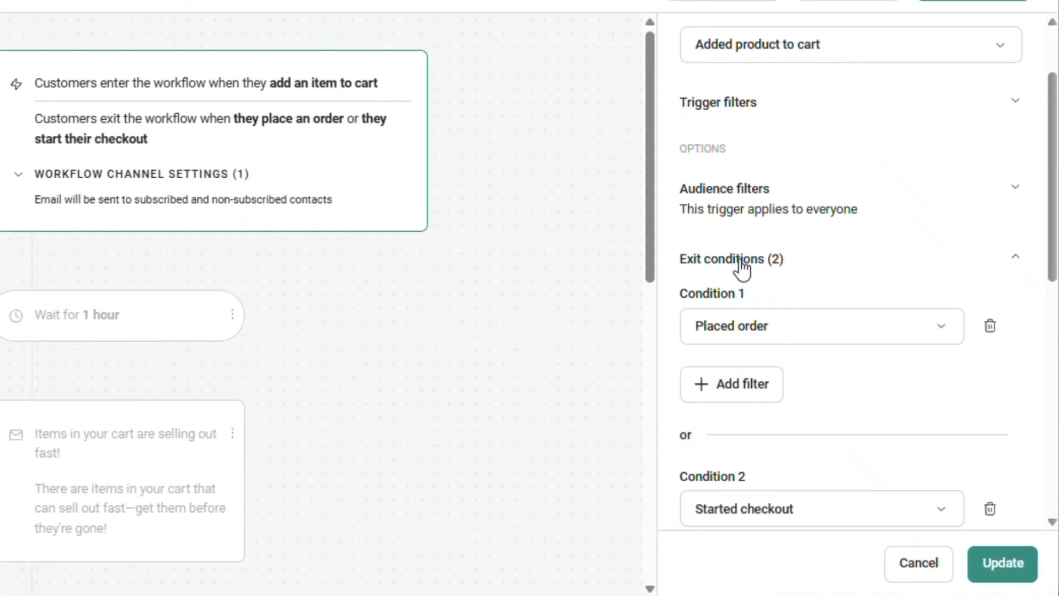
{"action": "scroll", "coordinate": [826, 294], "scroll_direction": "down", "scroll_amount": 2}
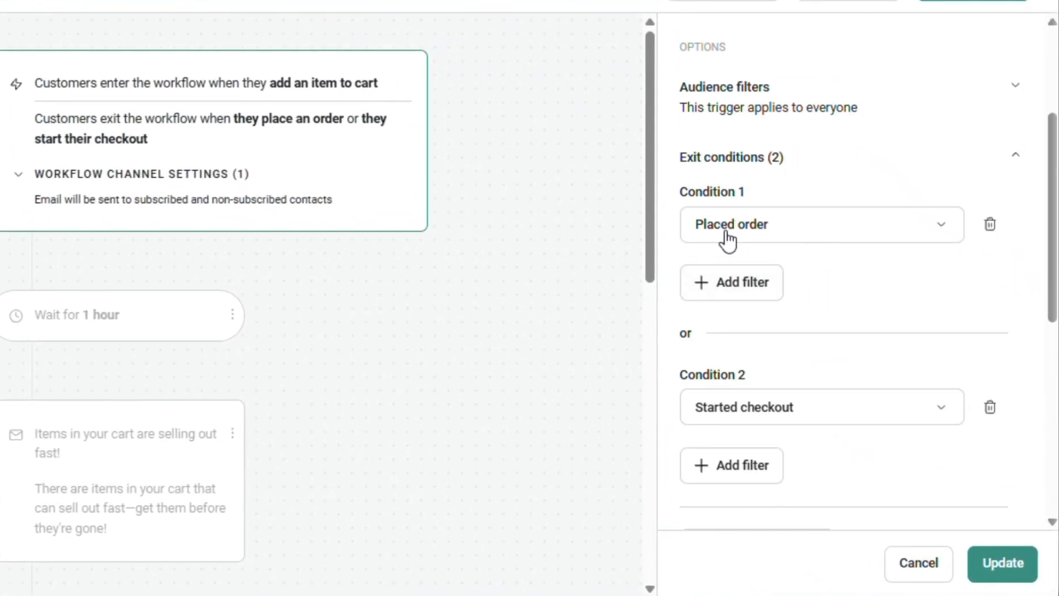
{"action": "scroll", "coordinate": [723, 420], "scroll_direction": "down", "scroll_amount": 8}
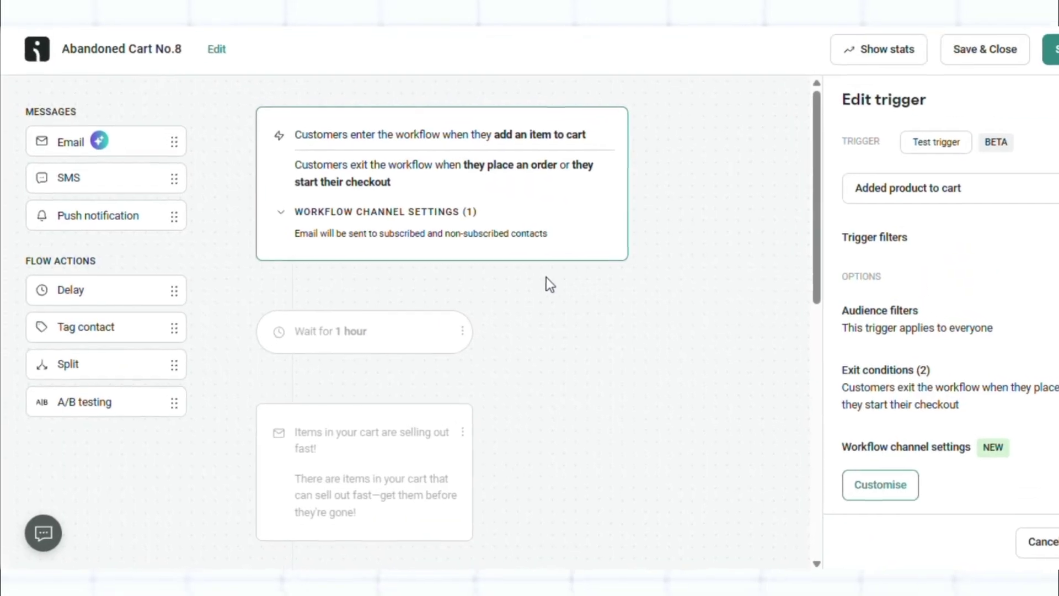
Try to add a split above the 1 hour delay, with a rule filter found by searching "Pr" and the more than operator.
{"action": "left_click_drag", "start_coordinate": [91, 369], "coordinate": [359, 367]}
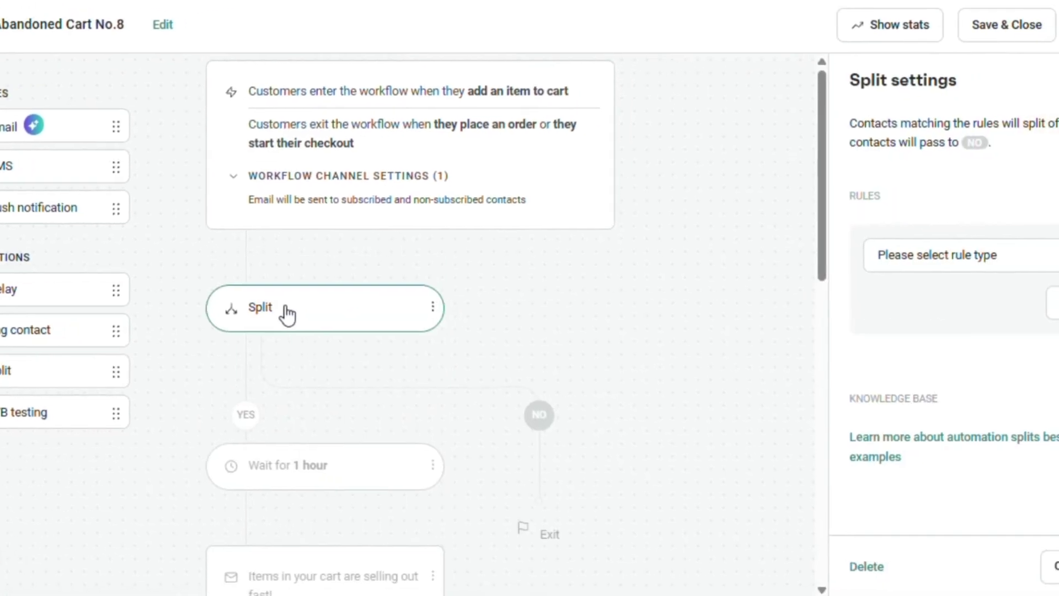
{"action": "left_click", "coordinate": [805, 256]}
{"action": "left_click", "coordinate": [804, 303]}
{"action": "left_click", "coordinate": [834, 307]}
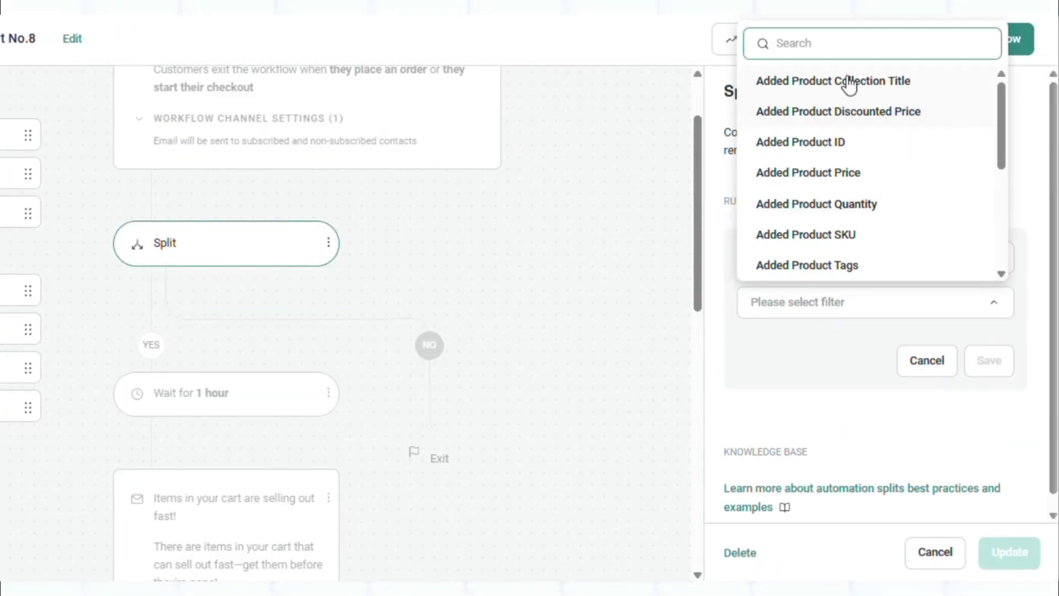
{"action": "type", "text": "Pr"}
{"action": "left_click", "coordinate": [826, 266]}
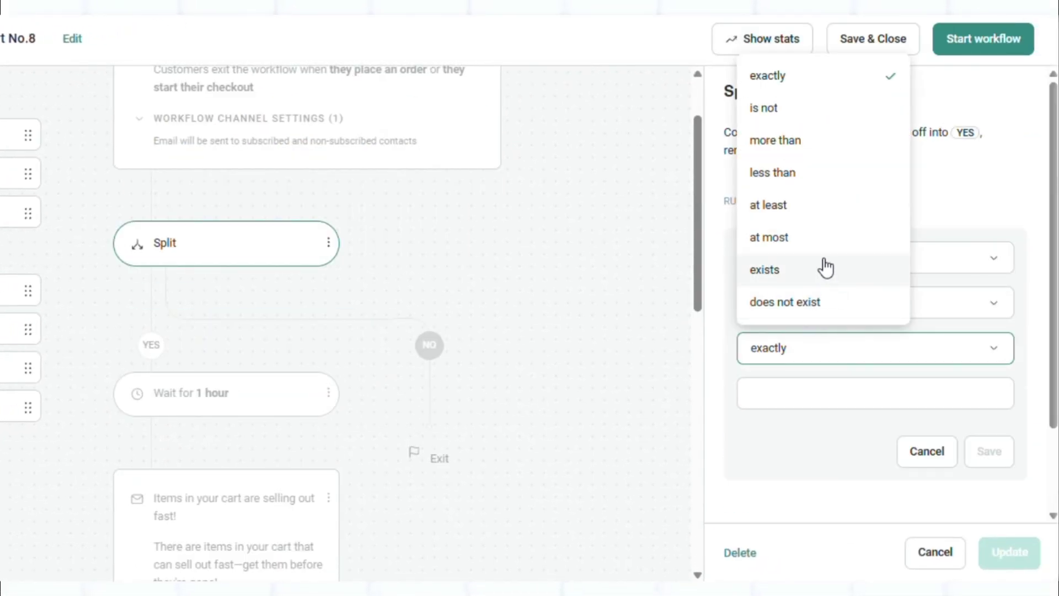
{"action": "left_click", "coordinate": [836, 152]}
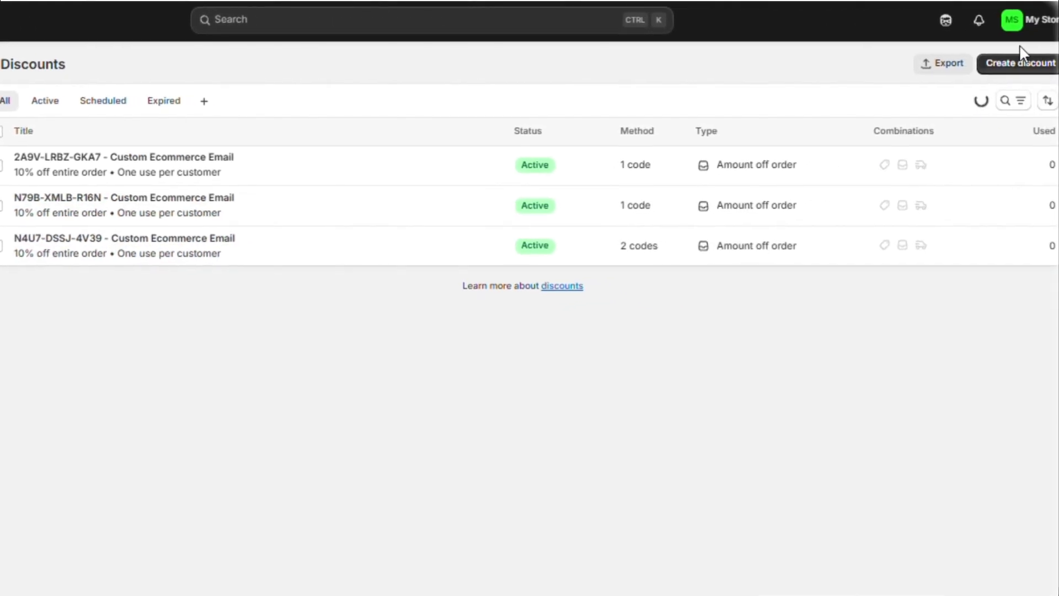
Switch to the Shopify admin's discounts and start creating a new discount.
{"action": "left_click", "coordinate": [1034, 71]}
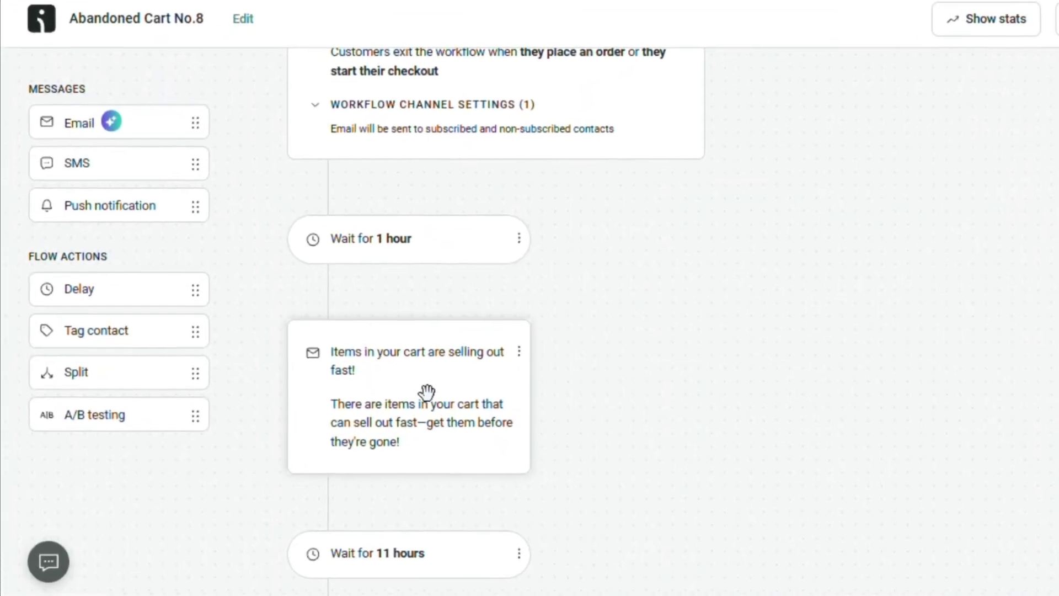
Open the content of the "Items in your cart are selling out fast!" email and look through the saved, product and image library sections.
{"action": "left_click", "coordinate": [426, 393]}
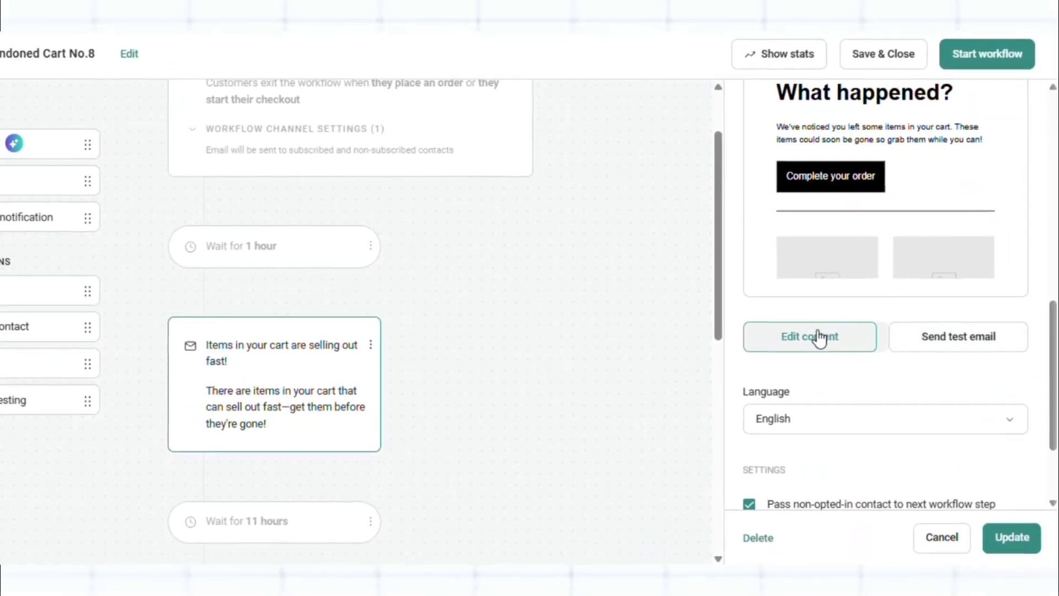
{"action": "left_click", "coordinate": [808, 338]}
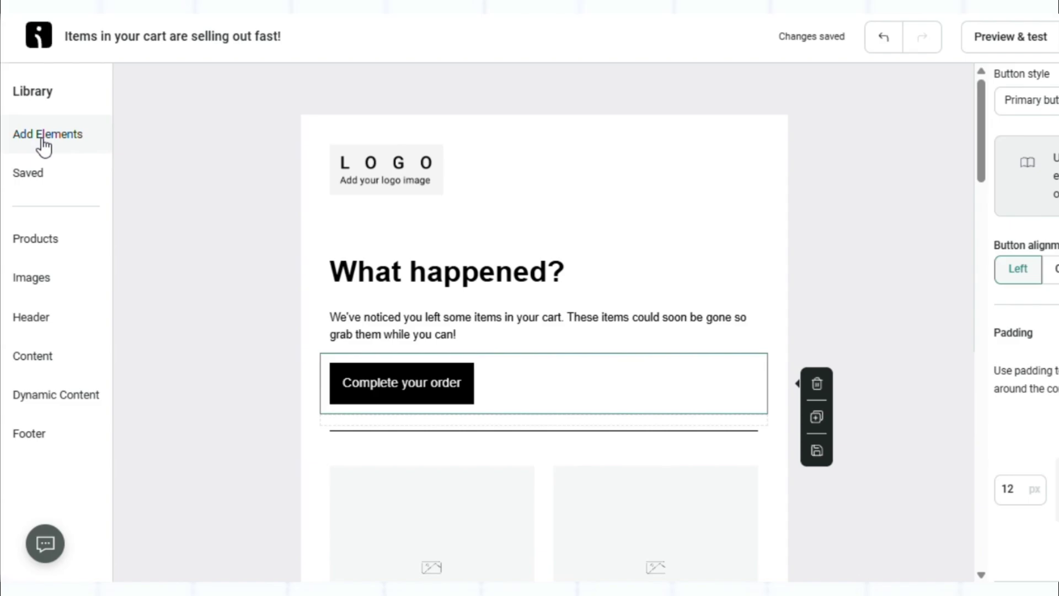
{"action": "left_click", "coordinate": [42, 174]}
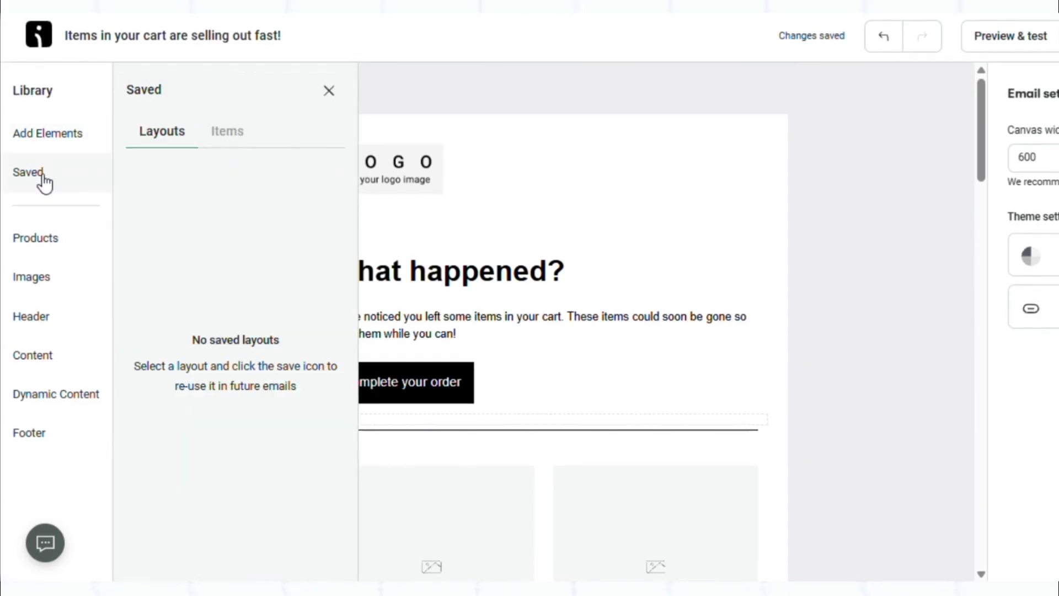
{"action": "left_click", "coordinate": [58, 238]}
{"action": "left_click", "coordinate": [75, 276]}
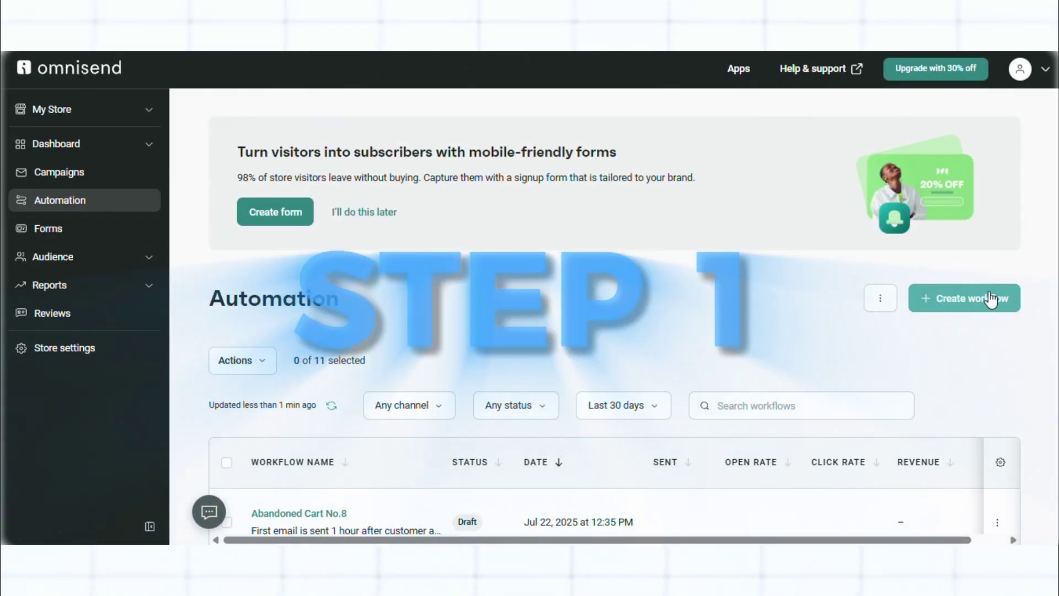
Start another automation workflow and filter the pre-built workflows by the Welcome type.
{"action": "left_click", "coordinate": [992, 298]}
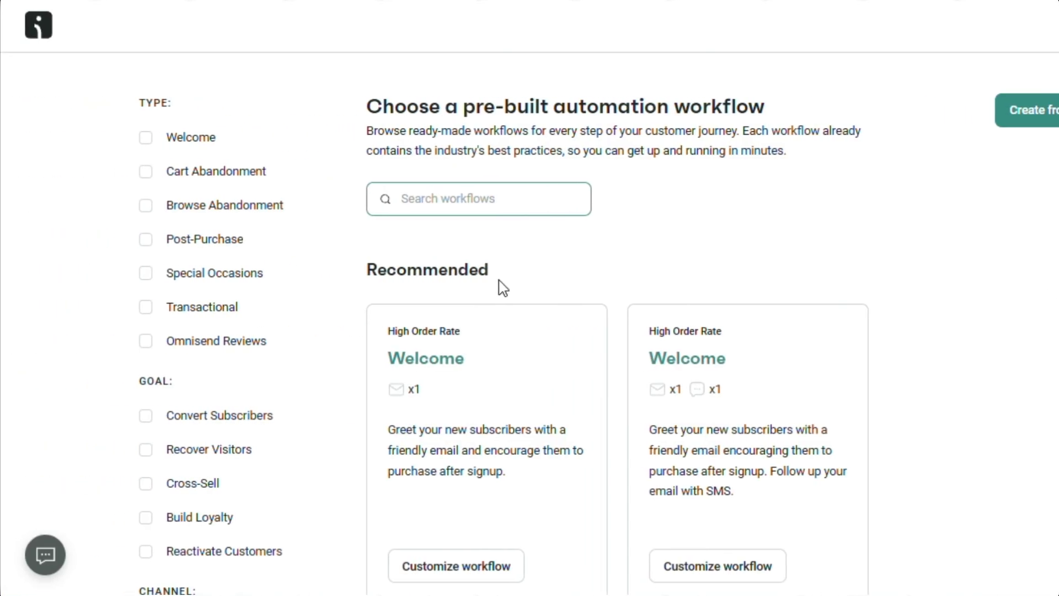
{"action": "left_click", "coordinate": [148, 139]}
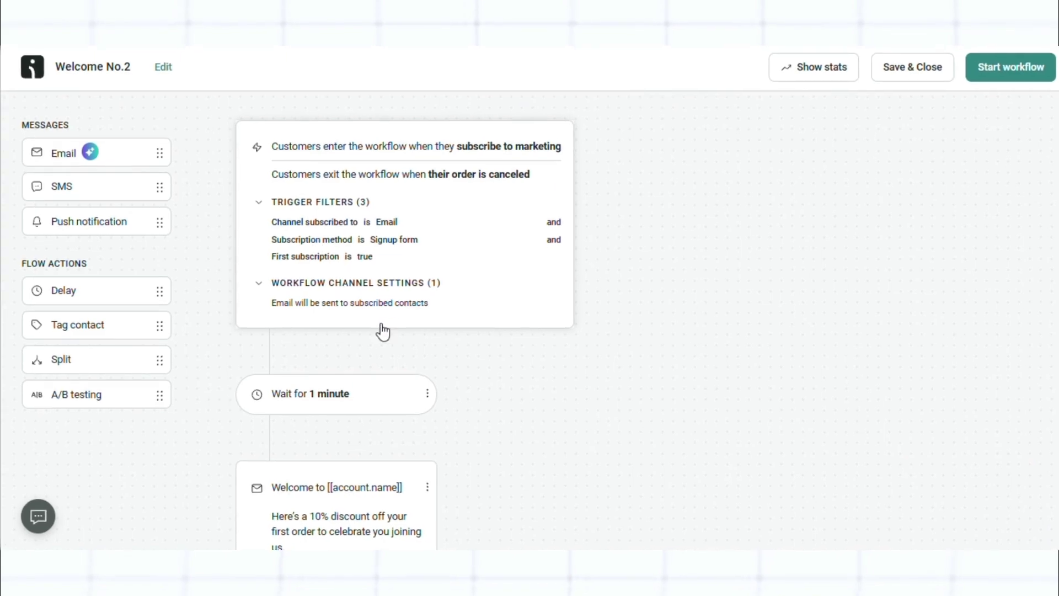
Examine the welcome email's subject line, preheader and content preview in the Welcome workflow.
{"action": "scroll", "coordinate": [353, 320], "scroll_direction": "down", "scroll_amount": 2}
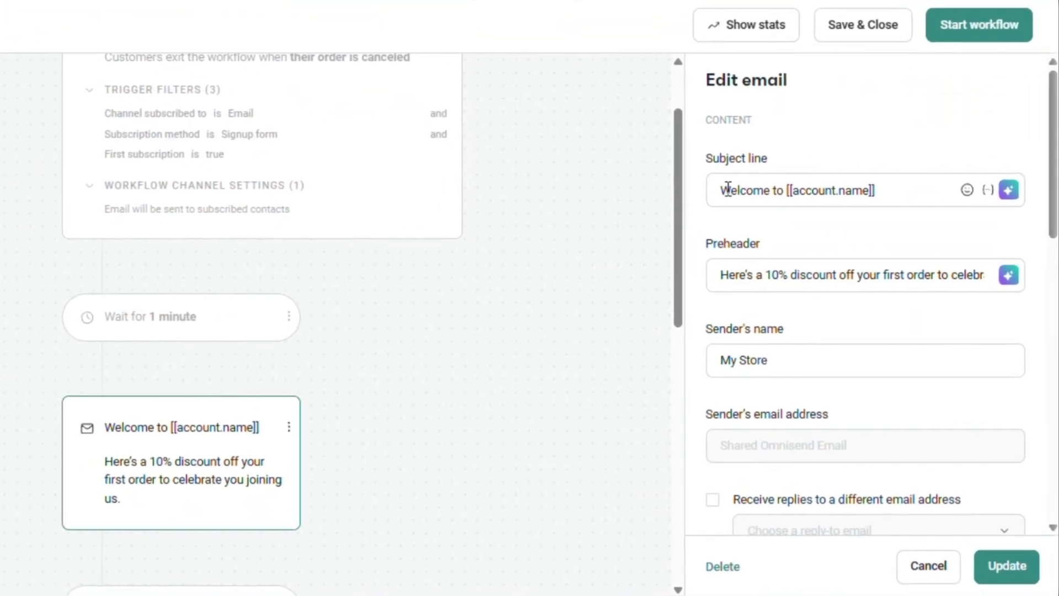
{"action": "left_click_drag", "start_coordinate": [712, 187], "coordinate": [867, 189]}
{"action": "left_click_drag", "start_coordinate": [810, 279], "coordinate": [971, 279]}
{"action": "scroll", "coordinate": [800, 360], "scroll_direction": "down", "scroll_amount": 10}
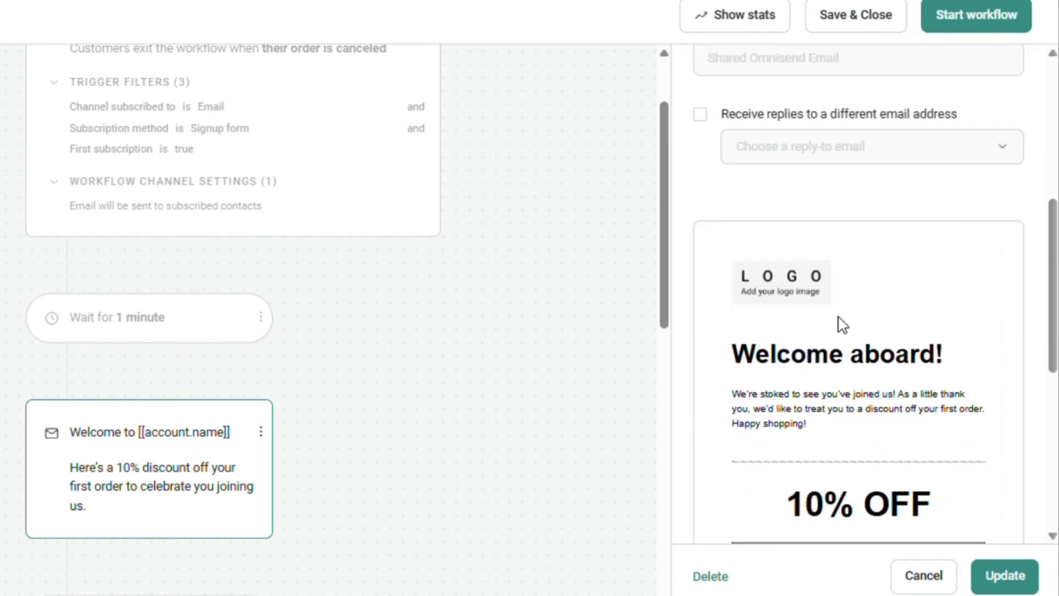